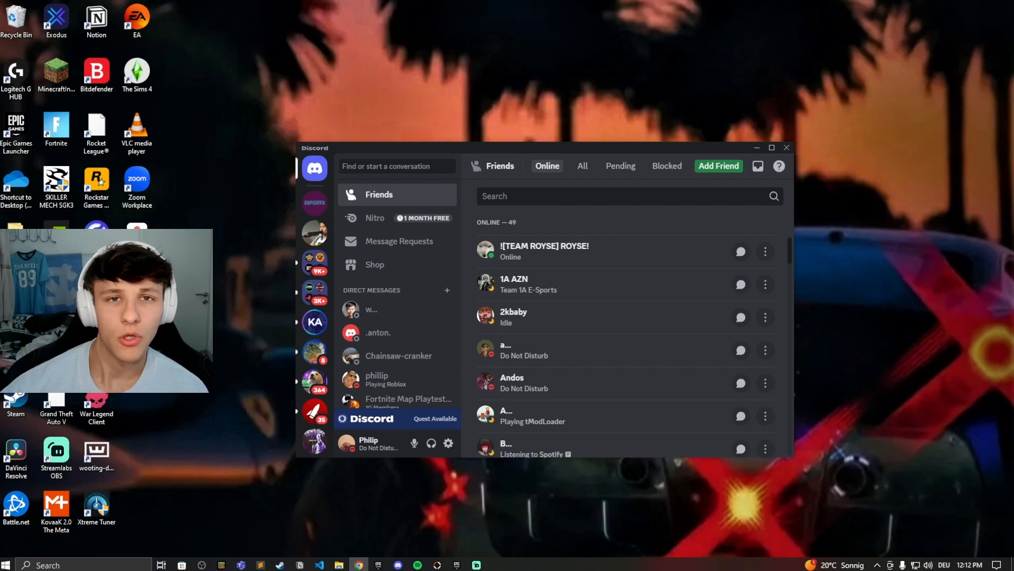
- Switch to the EsportX server's #welcome channel and maximize the Discord window
click(316, 203)
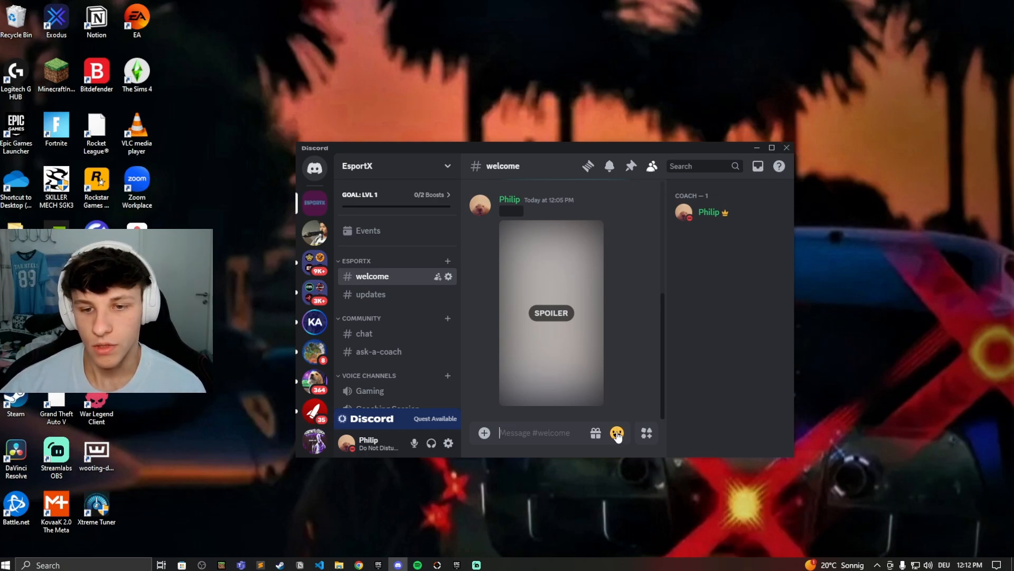
double_click(681, 145)
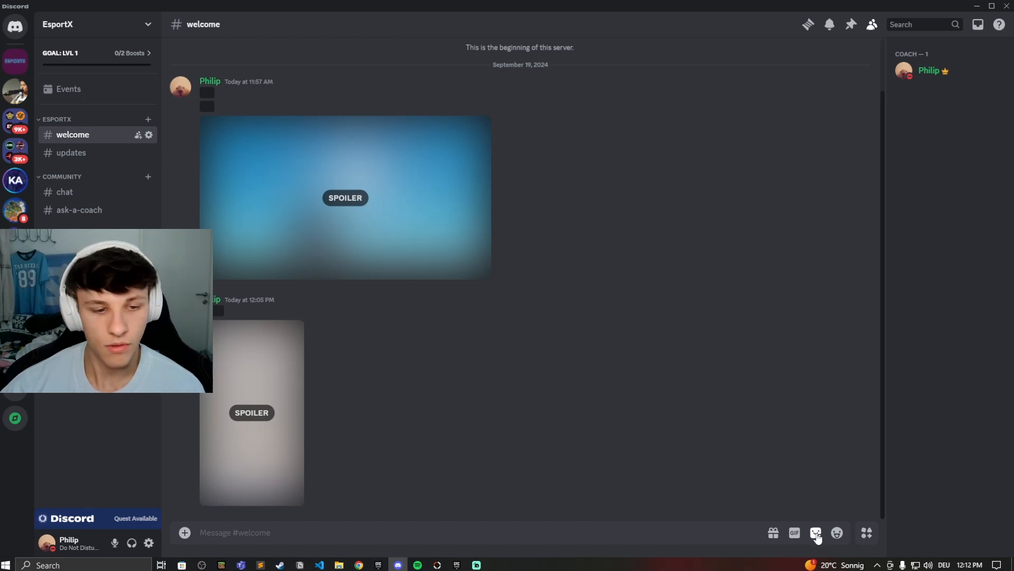
- Show the sticker picker in #welcome with the search box focused
click(817, 533)
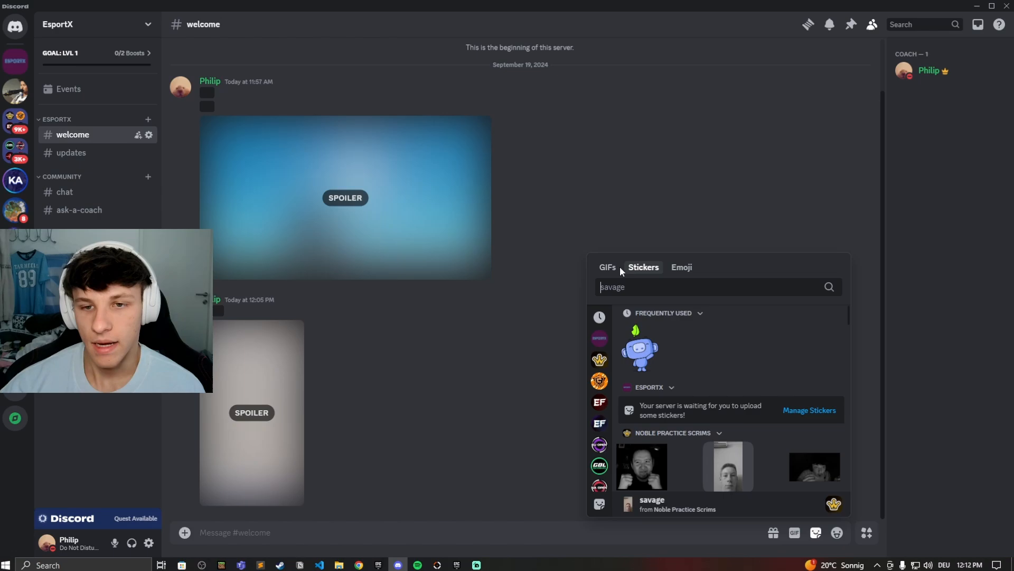
click(653, 288)
scroll(671, 327, down, 1)
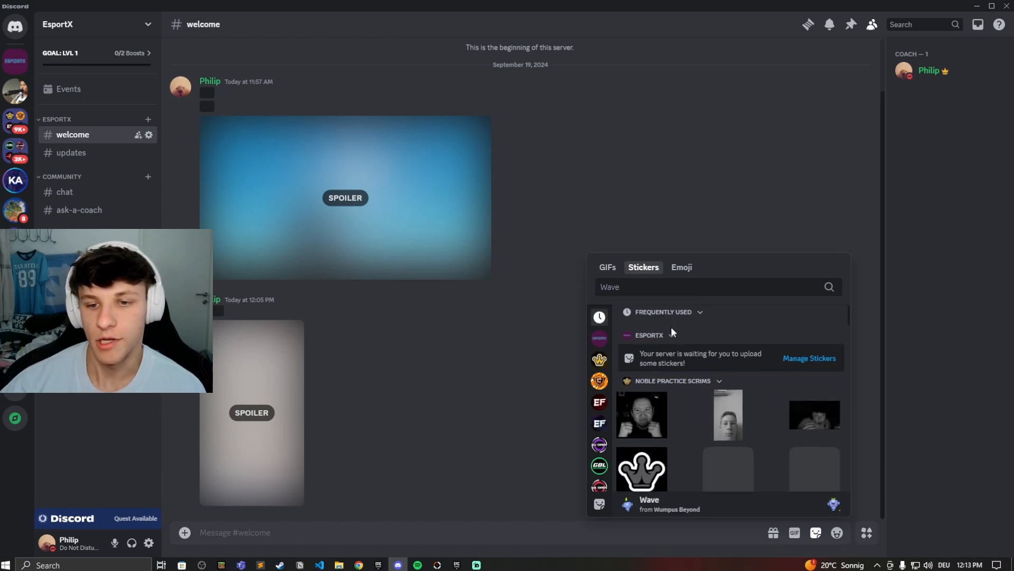
scroll(678, 329, up, 1)
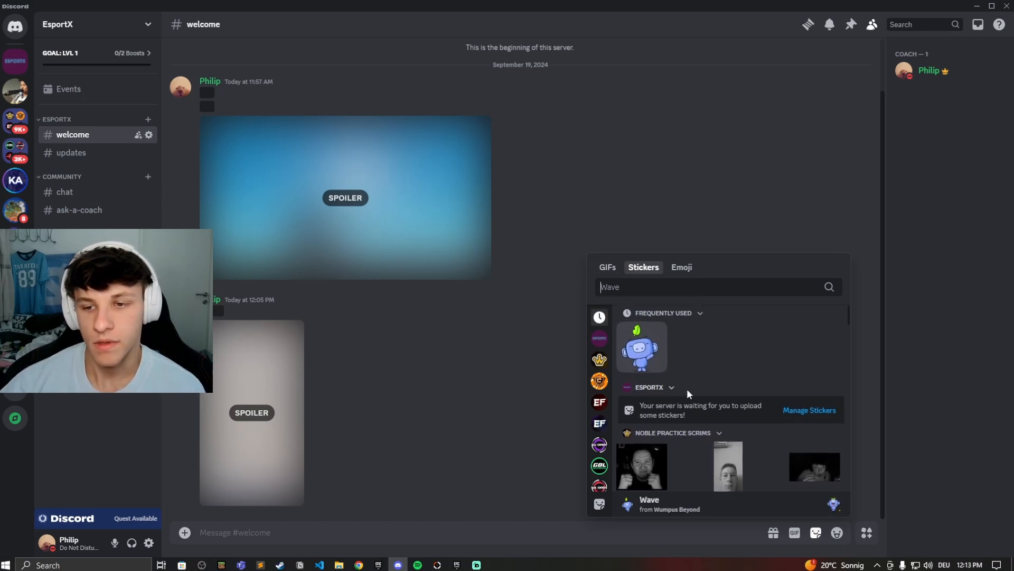
scroll(678, 388, down, 1)
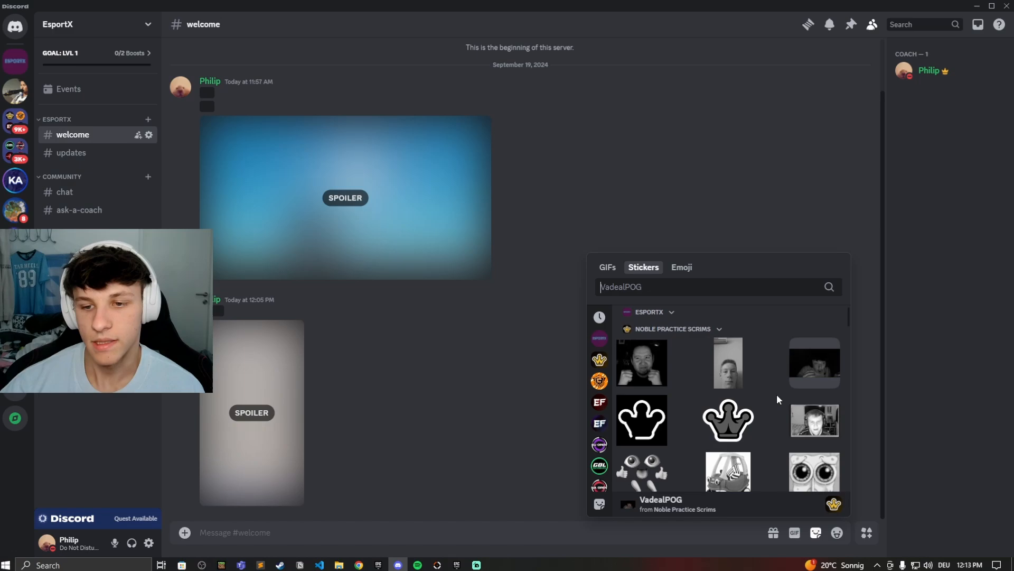
scroll(681, 384, down, 2)
scroll(682, 385, down, 3)
scroll(668, 385, down, 2)
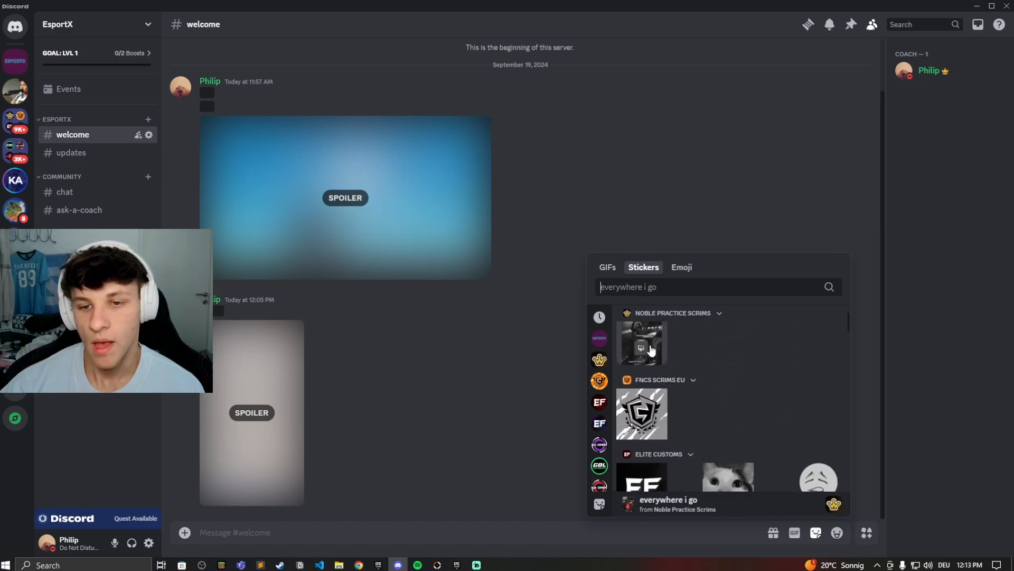
scroll(686, 390, down, 2)
scroll(694, 385, up, 10)
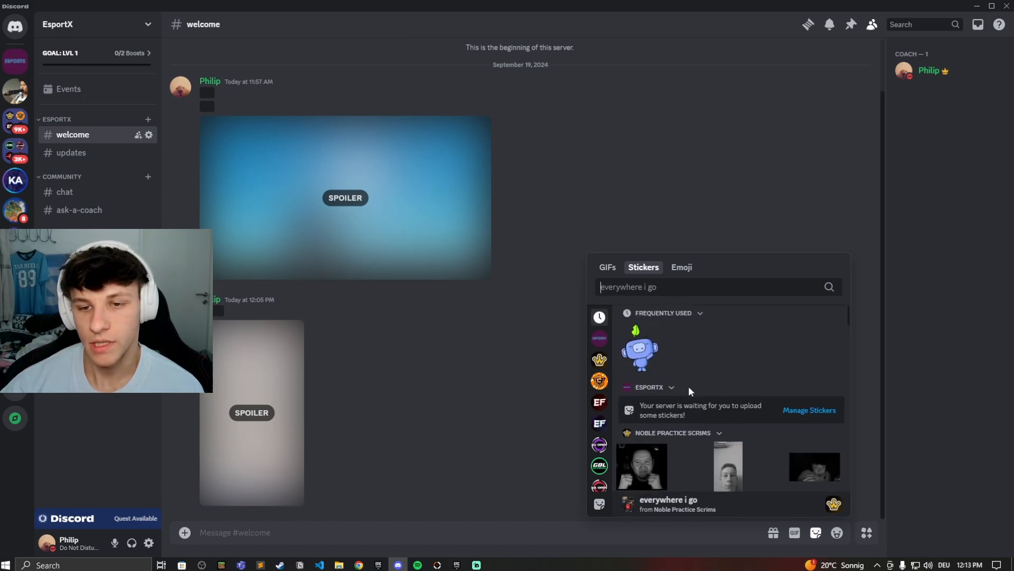
- Send the Wumpus Wave sticker from Frequently Used into #welcome
click(643, 348)
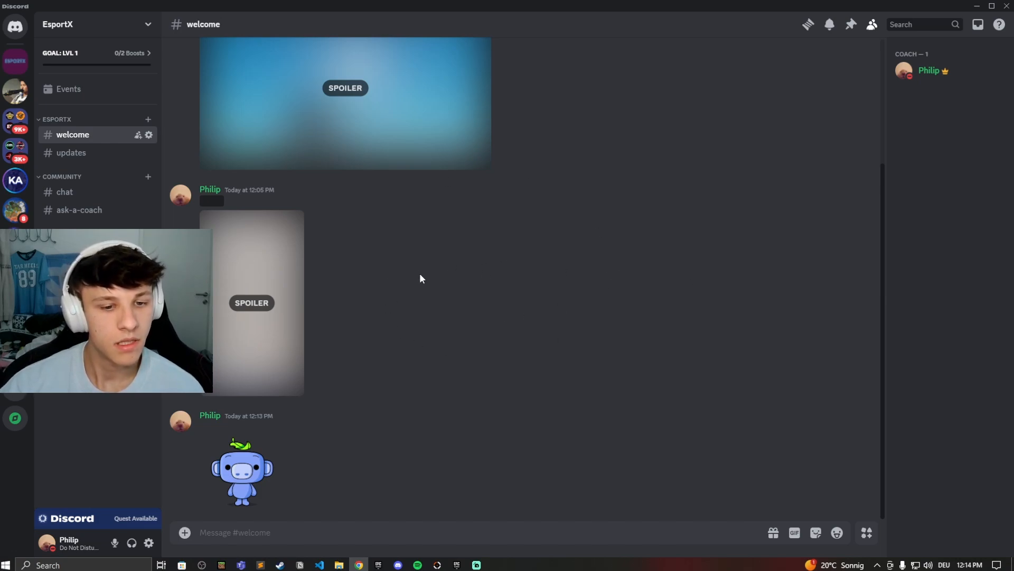
- Reach the EsportX server's Stickers settings page via the server's Server Settings menu
right_click(17, 66)
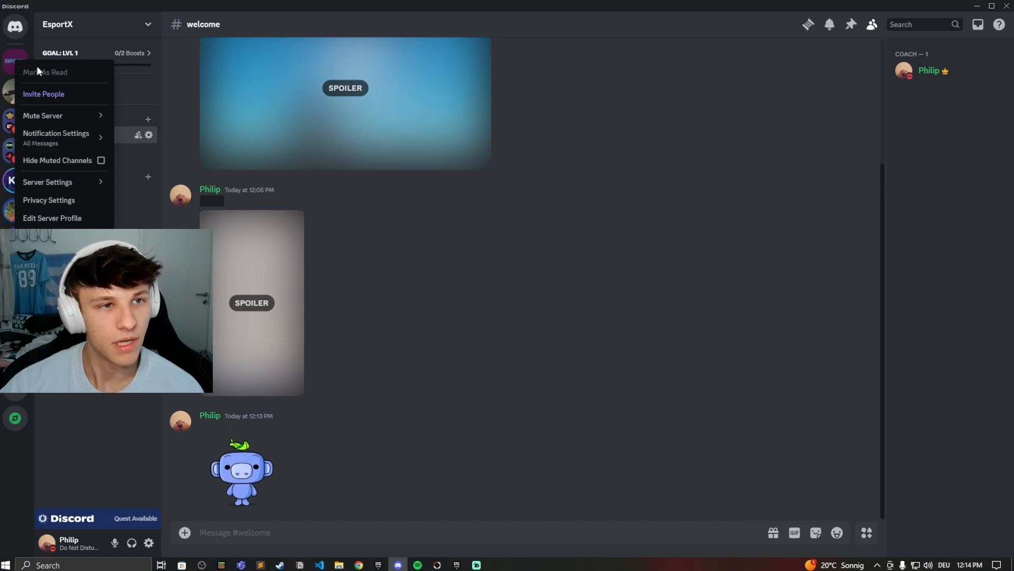
click(17, 59)
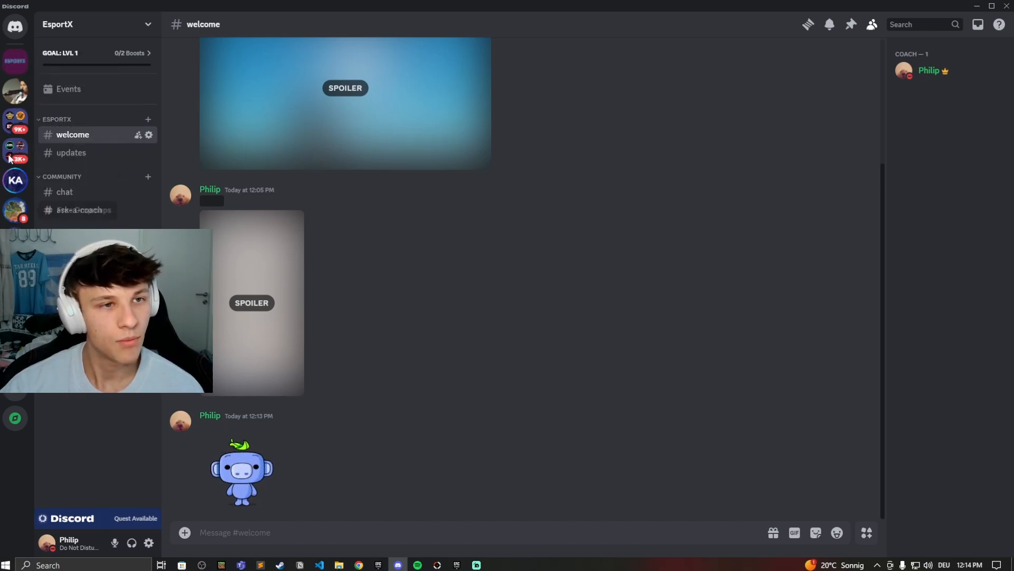
right_click(16, 62)
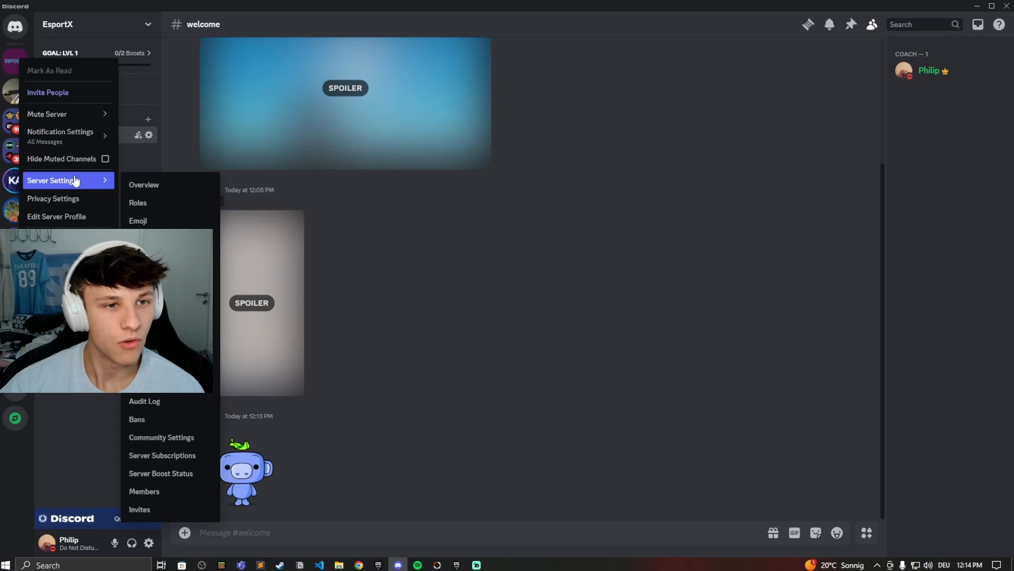
mouse_move(52, 179)
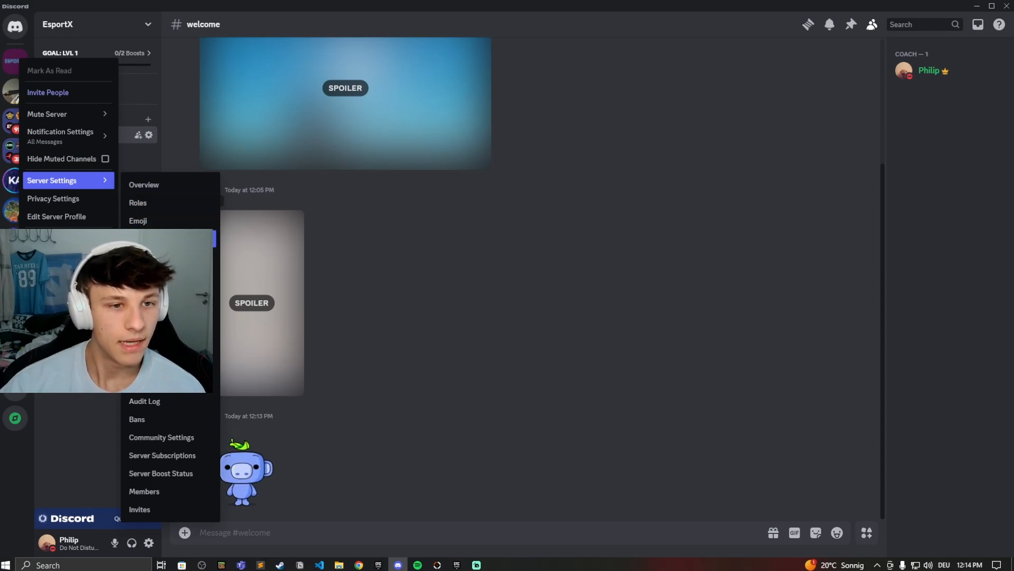
click(143, 239)
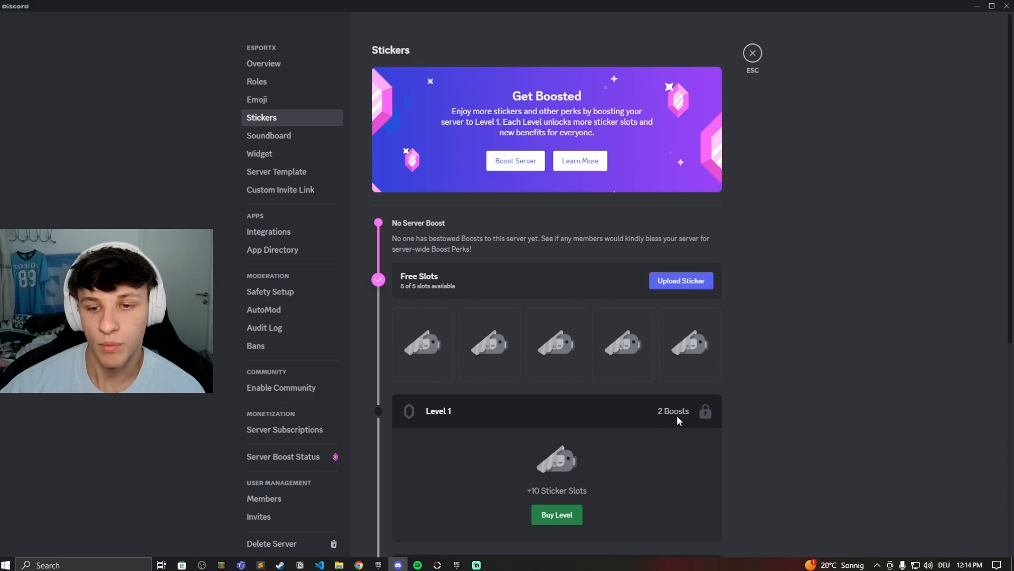
scroll(676, 415, down, 1)
scroll(664, 432, down, 1)
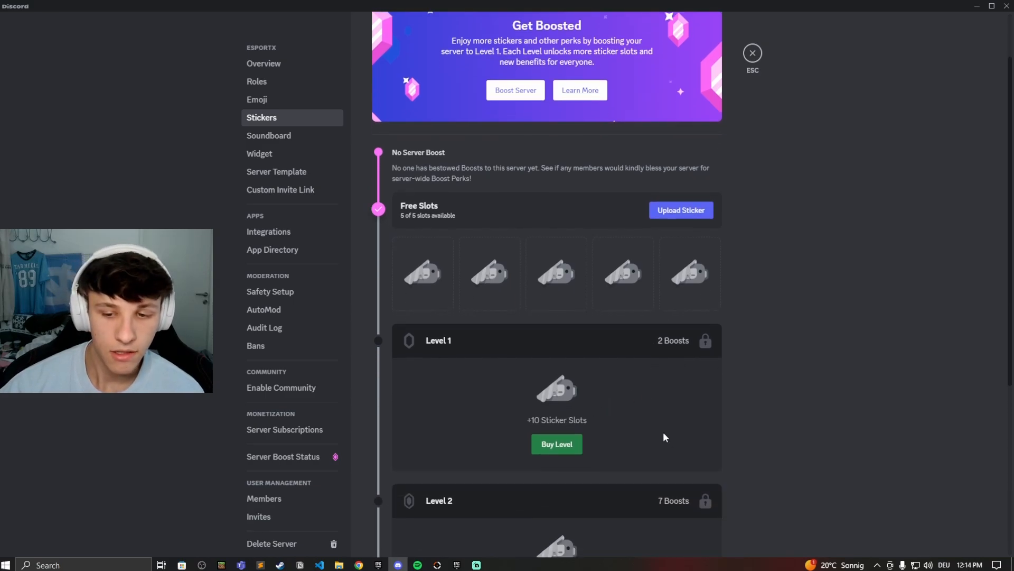
scroll(656, 451, down, 1)
scroll(551, 476, down, 2)
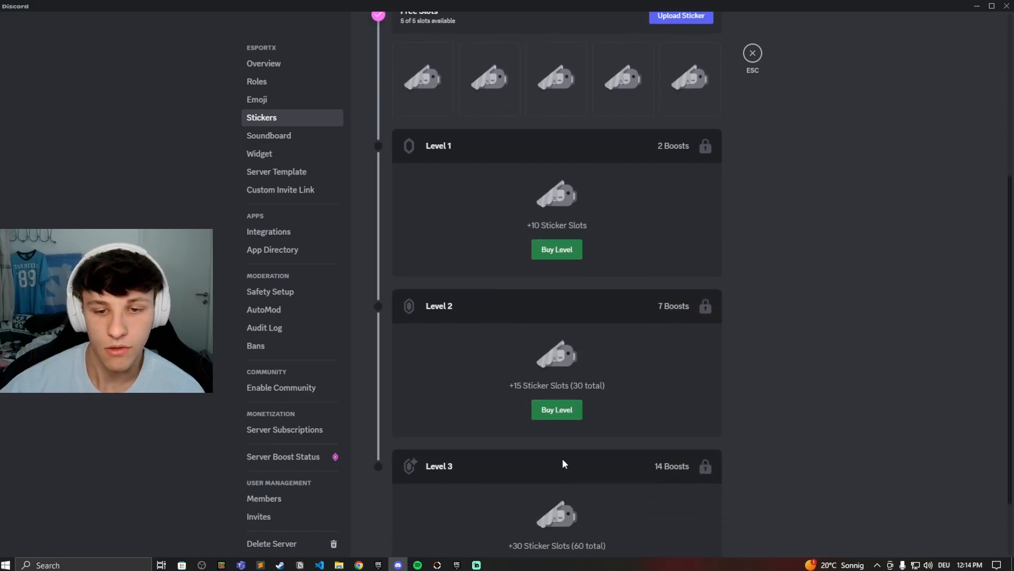
scroll(611, 408, down, 1)
scroll(628, 424, up, 5)
scroll(636, 412, up, 1)
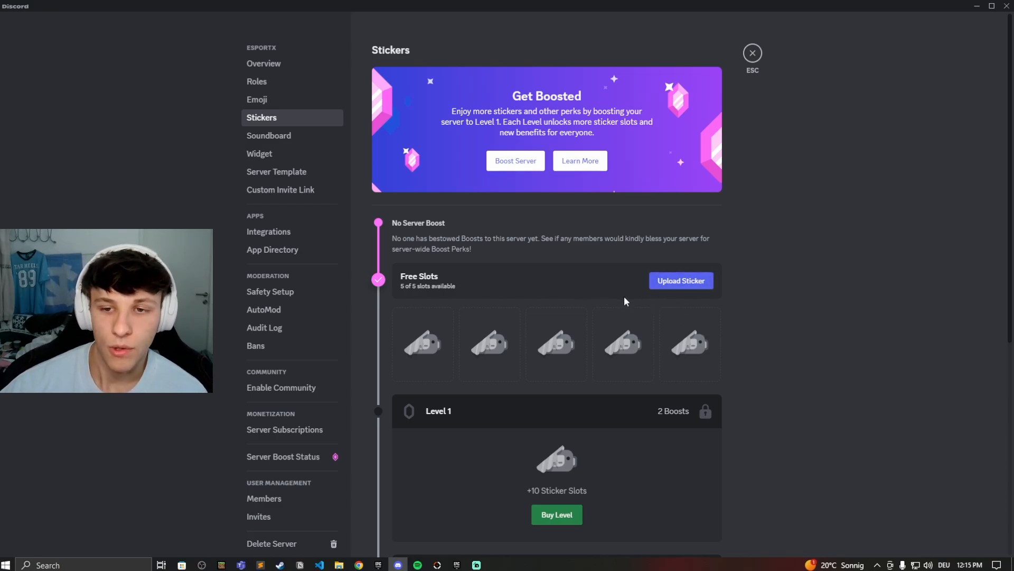
click(682, 280)
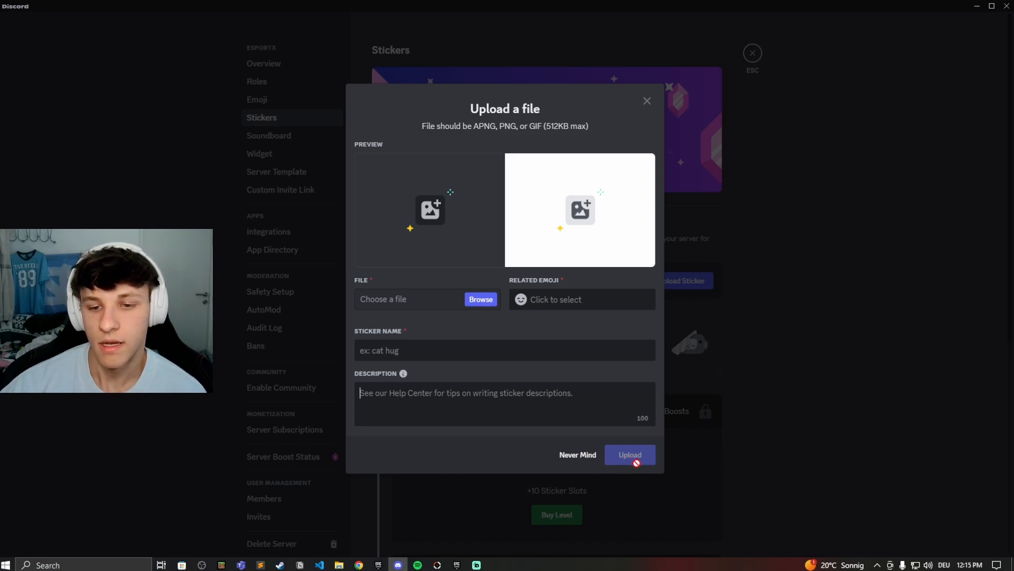
click(577, 454)
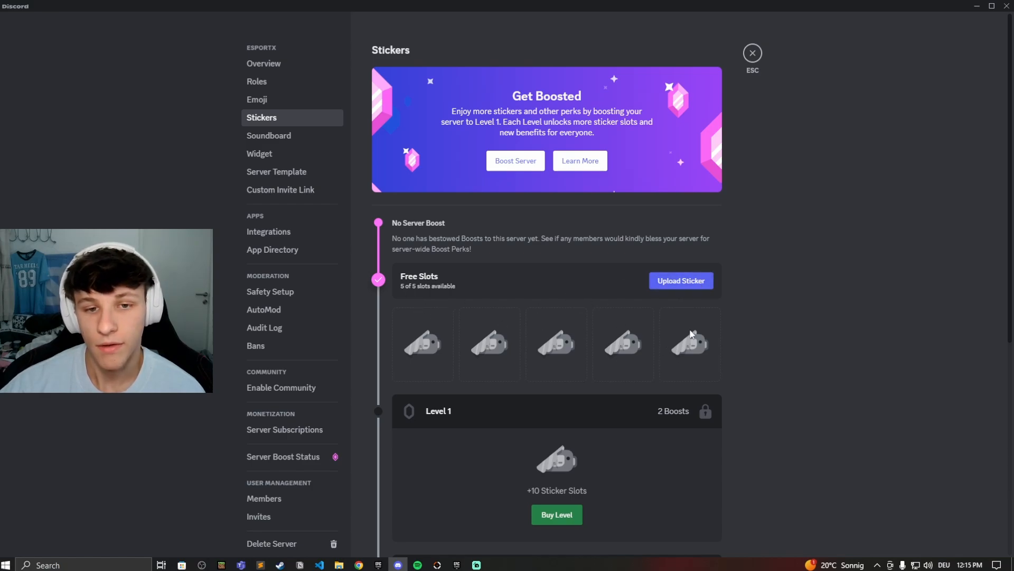
- Close Server Settings and return to #welcome with the Wave sticker as the latest message
click(750, 54)
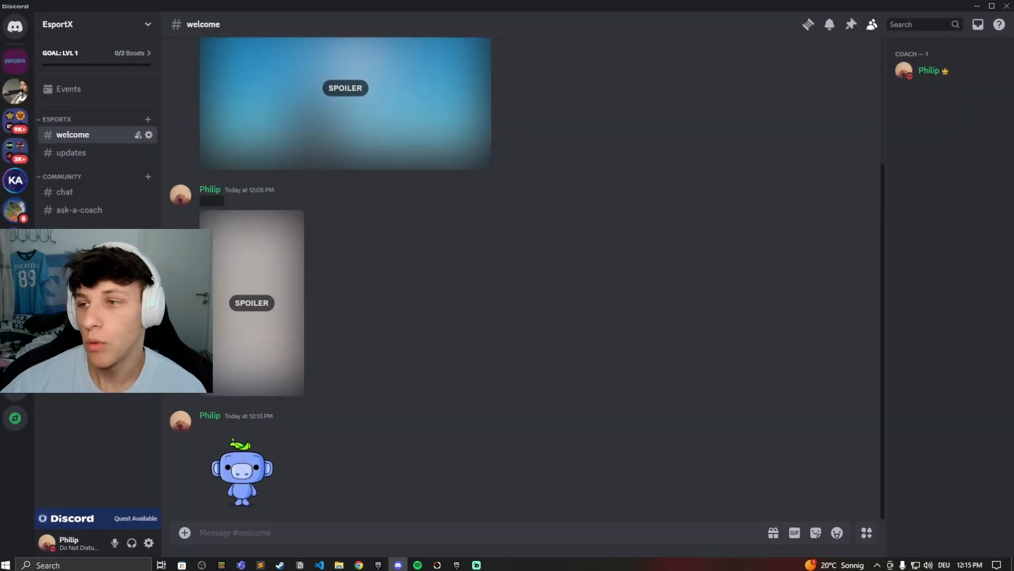